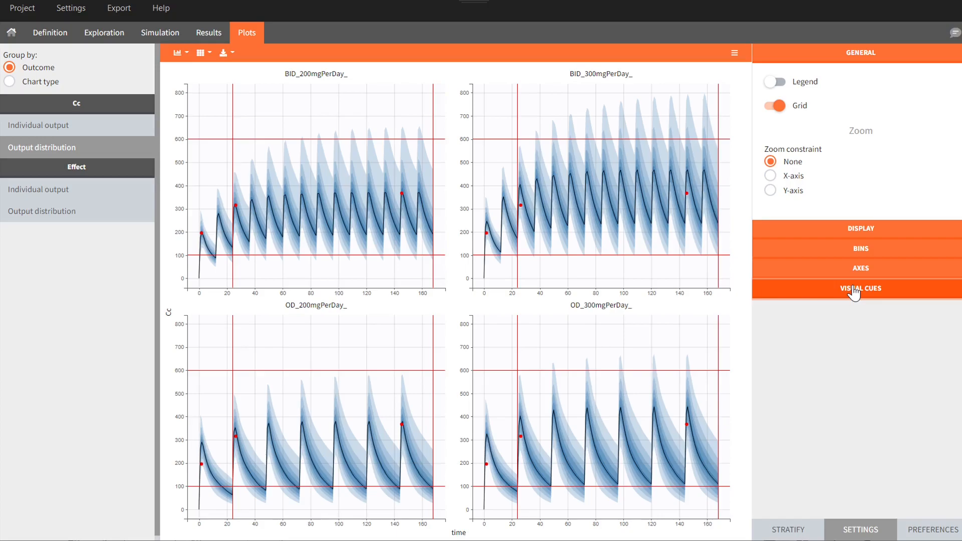
# - Draw a horizontal freehand guide at about 654 across the Cc output distribution plots
pyautogui.click(853, 289)
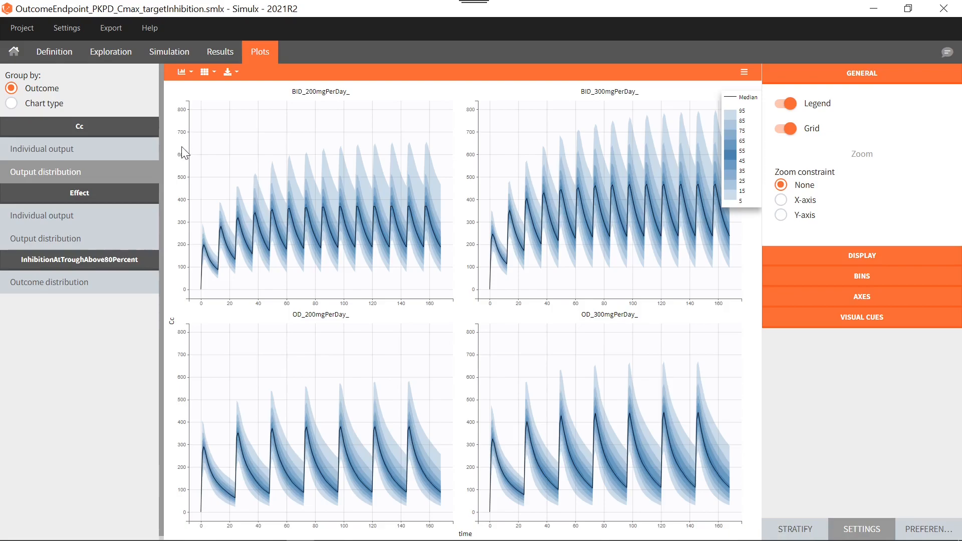
pyautogui.click(881, 324)
pyautogui.click(818, 377)
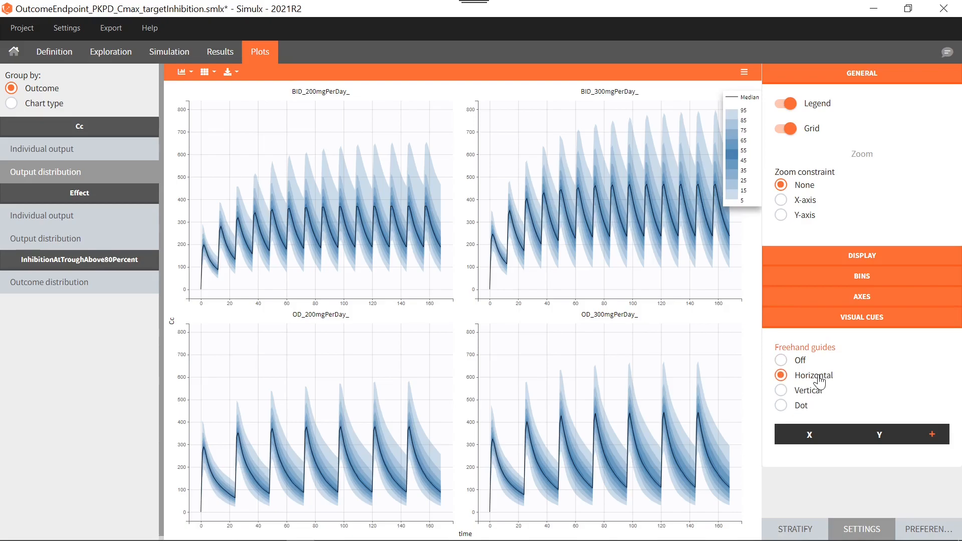
pyautogui.click(444, 143)
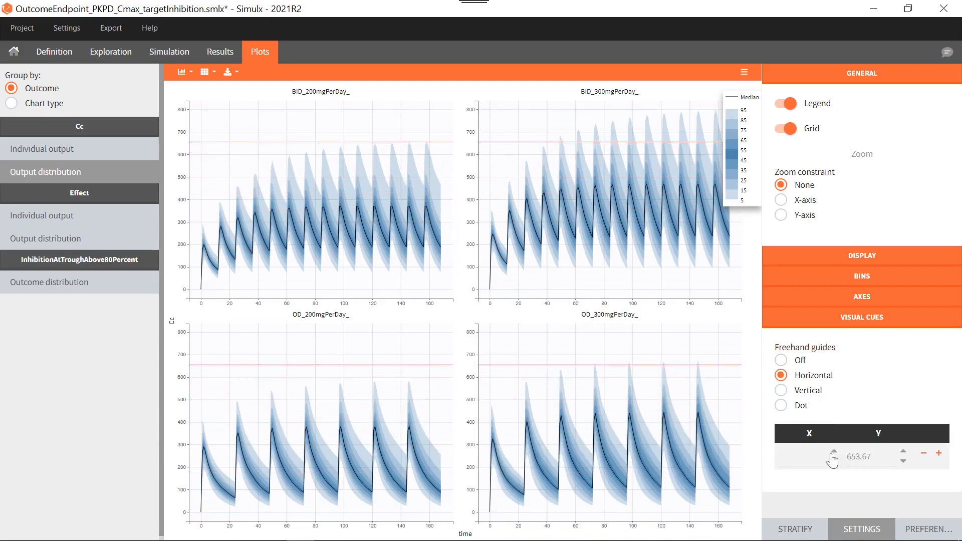
# - Set the horizontal guide's Y value to 650 and switch freehand guides off
pyautogui.doubleClick(859, 456)
pyautogui.write('650')
pyautogui.click(867, 480)
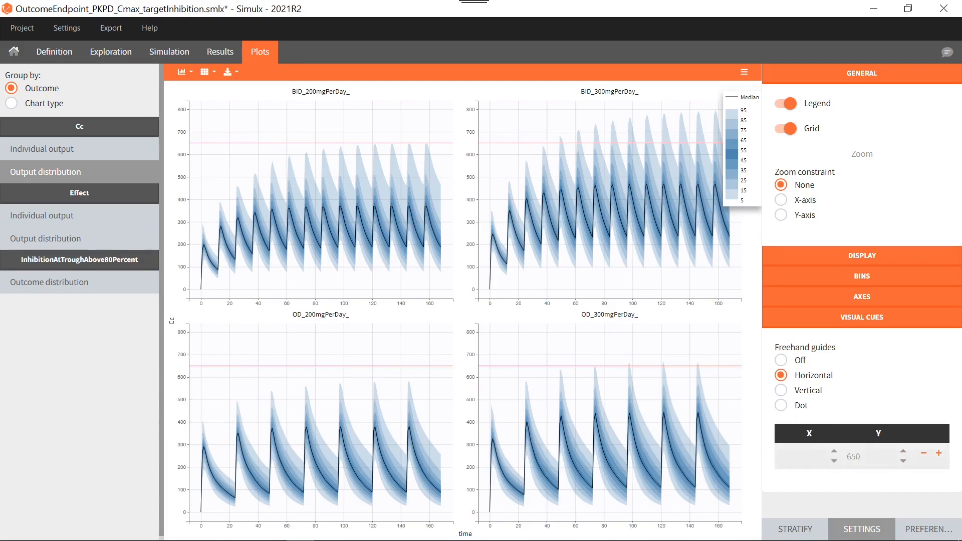
pyautogui.click(800, 359)
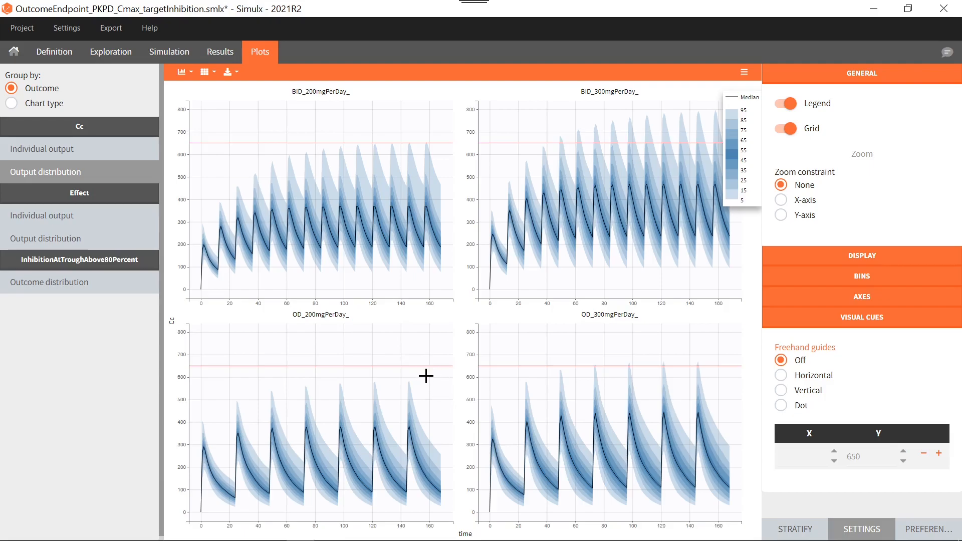
# - Show the Effect output distribution plots and draw a horizontal guide at an Effect value of 0.8
pyautogui.click(119, 245)
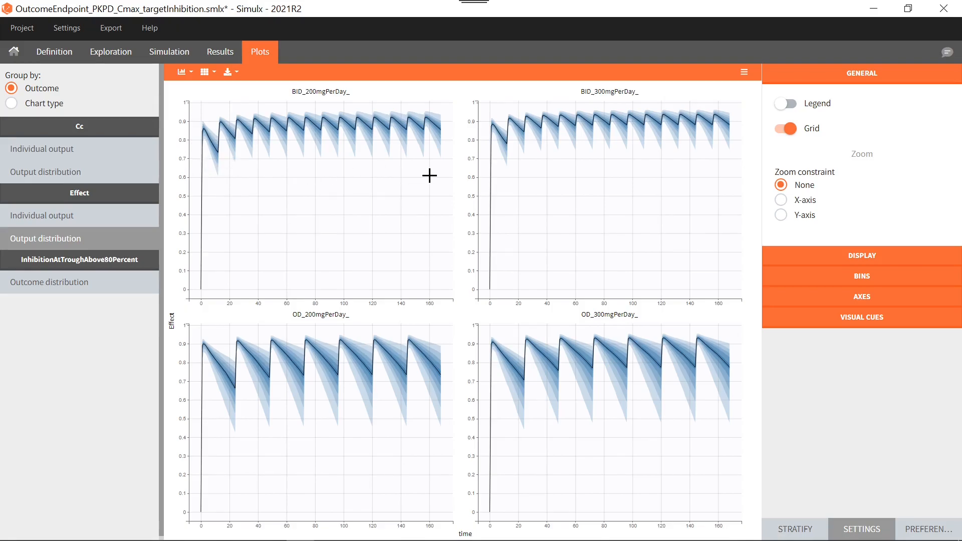
pyautogui.click(782, 320)
pyautogui.click(828, 379)
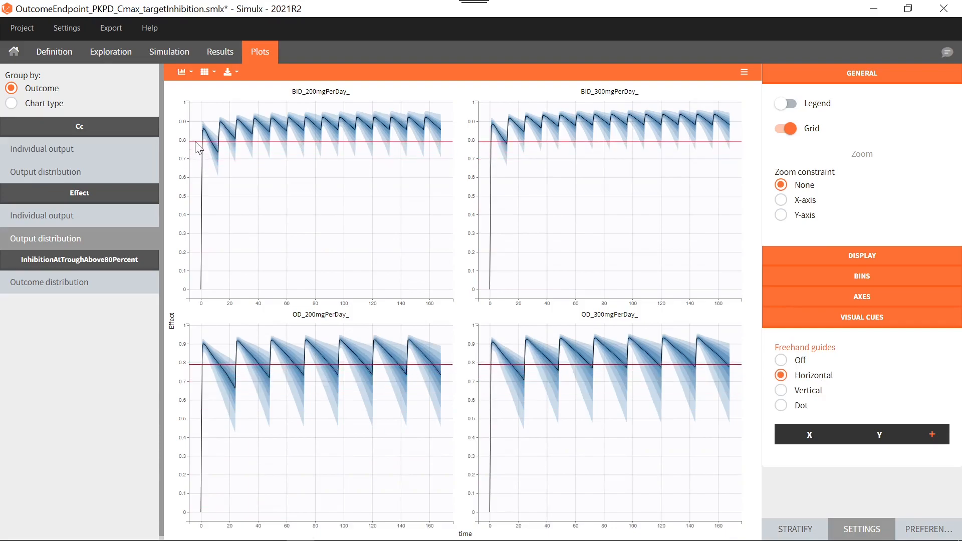
pyautogui.click(203, 139)
# - Add two more guide entries and define the first of them as a vertical guide at X = 24
pyautogui.click(938, 454)
pyautogui.click(939, 480)
pyautogui.moveTo(858, 456); pyautogui.dragTo(732, 455)
pyautogui.click(796, 456)
pyautogui.write('24')
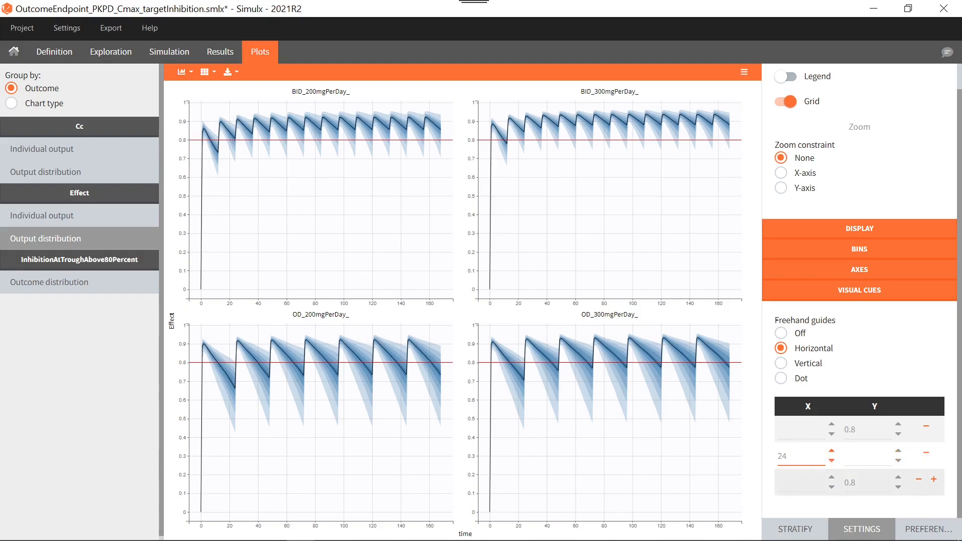
pyautogui.press('Tab')
# - Turn the last guide entry into a vertical guide at X = 168 by clearing its Y value
pyautogui.moveTo(855, 483)
pyautogui.mouseDown()
pyautogui.moveTo(870, 491)
pyautogui.moveTo(859, 487)
pyautogui.mouseUp()
pyautogui.press('BackSpace')
pyautogui.click(822, 505)
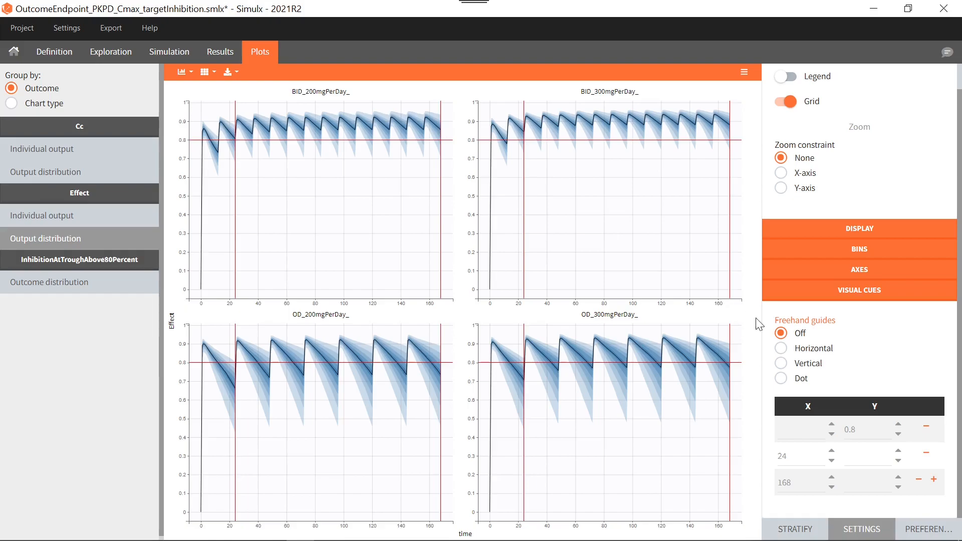
# - Place dot guides on the BID_200mgPerDay_ median at about (24, 0.81) and (168, 0.86), and switch freehand guides off
pyautogui.click(801, 379)
pyautogui.click(237, 141)
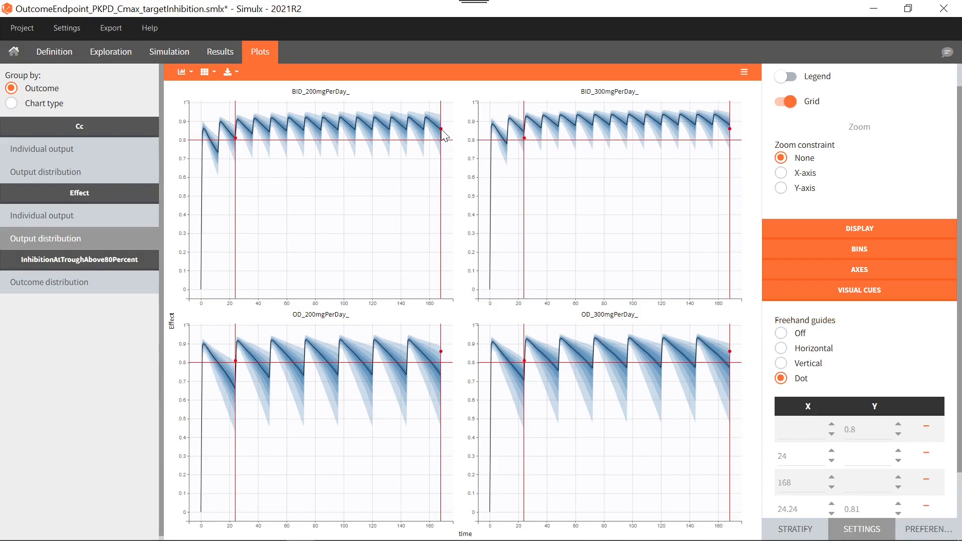
pyautogui.click(799, 337)
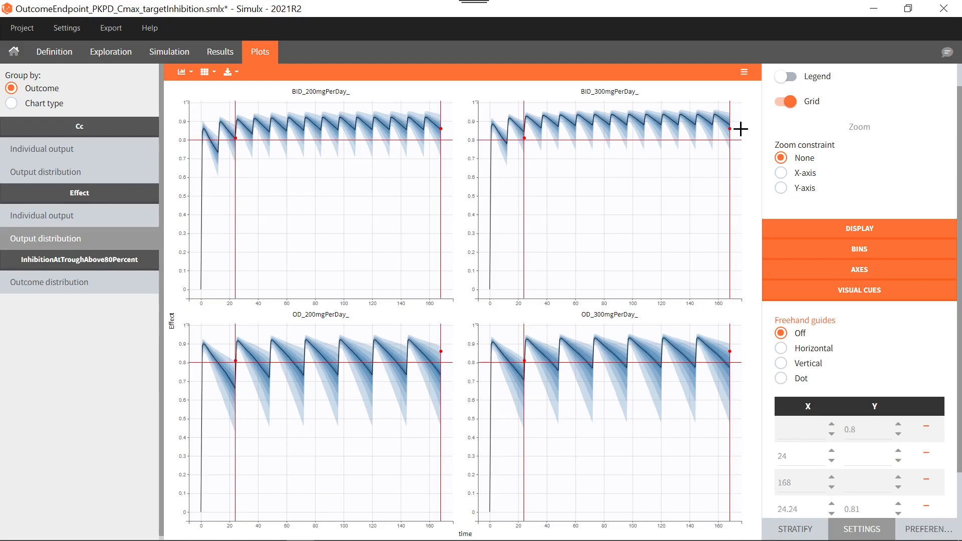
# - Save the project as OutcomeEndpoint_PKPD_Cmax_targetInhibition.smlx, replacing the existing file
pyautogui.click(25, 27)
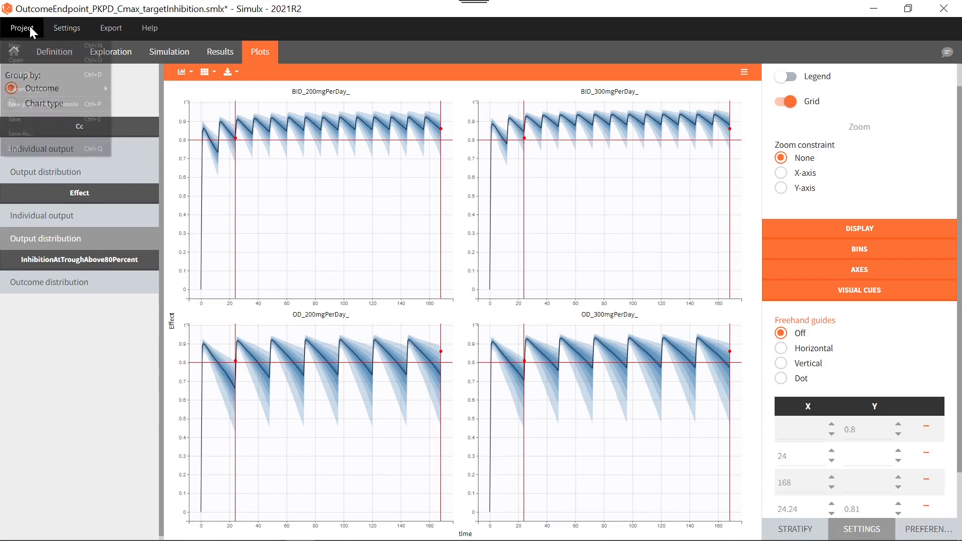
pyautogui.click(21, 133)
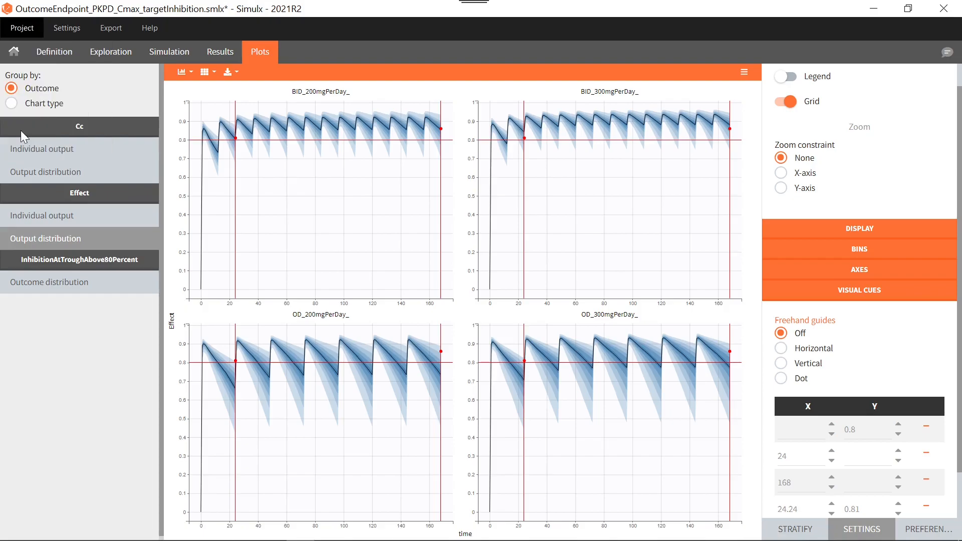
pyautogui.click(469, 324)
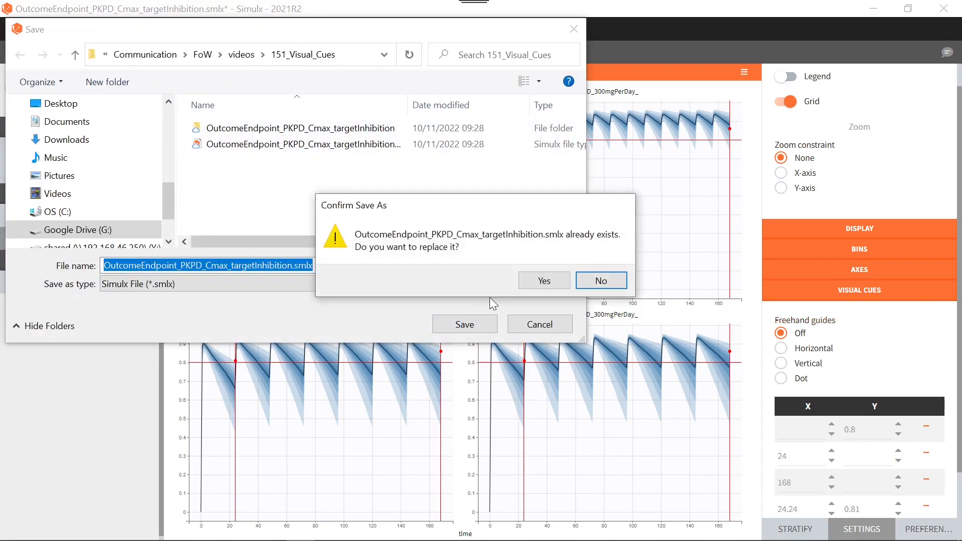
pyautogui.click(545, 281)
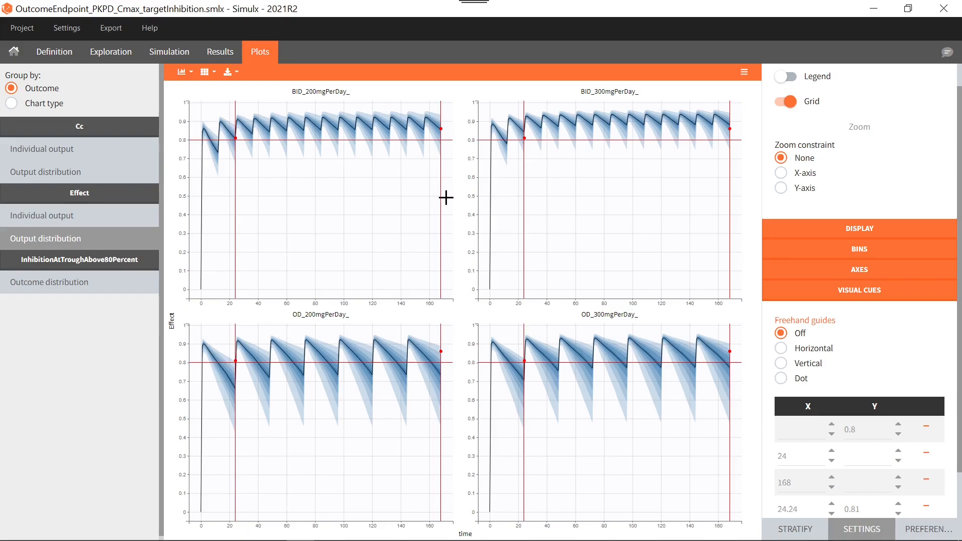
# - Review the definition of the InhibitionAtTroughAbove80Percent outcome in the Efficacy endpoint, including its output processing and threshold
pyautogui.click(163, 56)
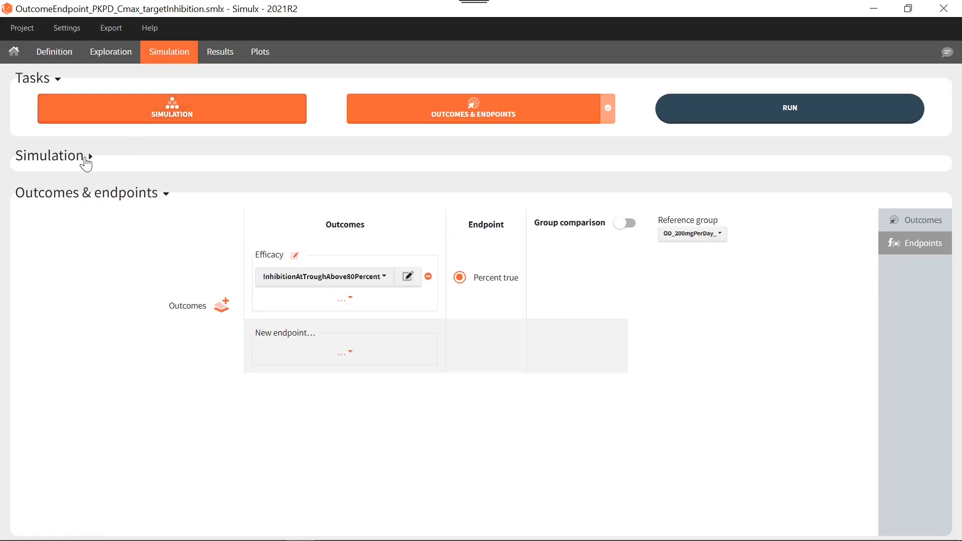
pyautogui.click(87, 157)
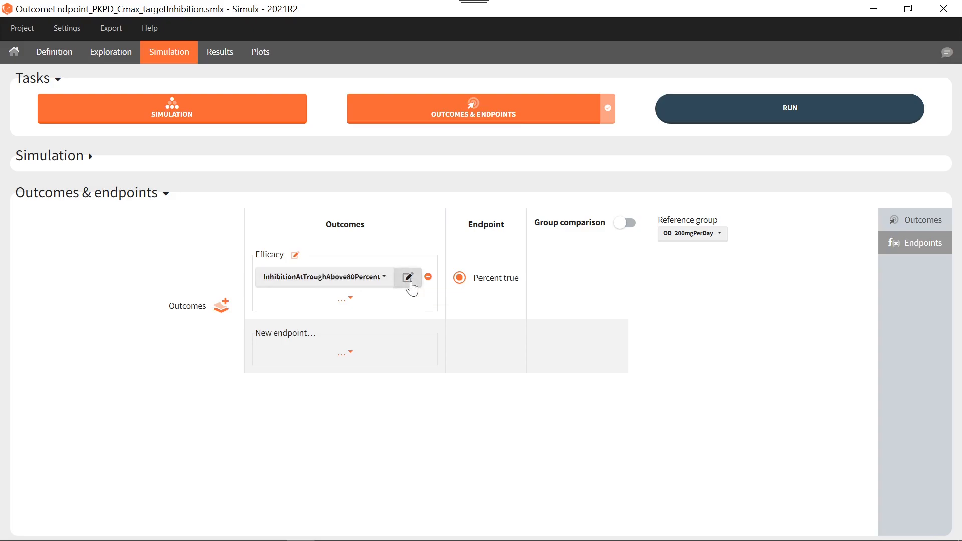
pyautogui.click(409, 279)
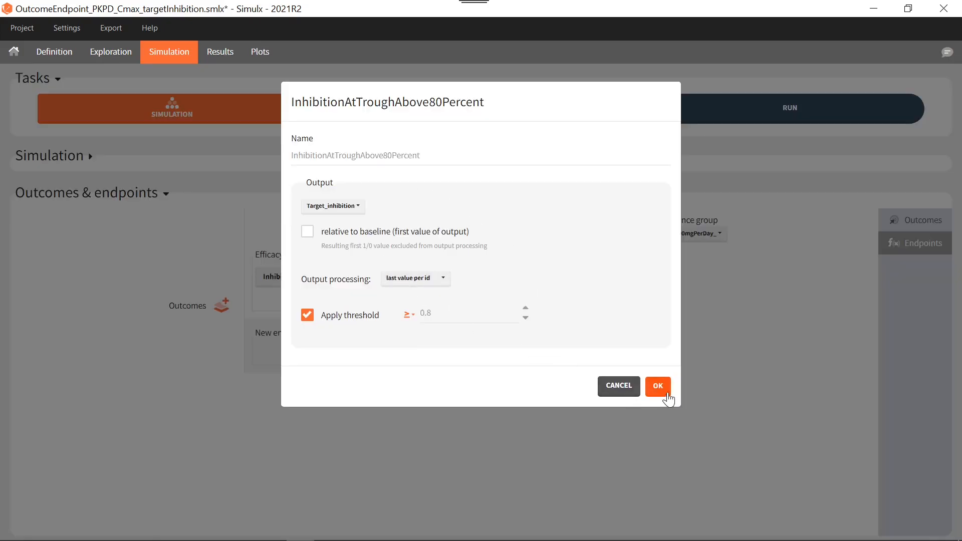
pyautogui.click(659, 388)
# - Show the legend on the Effect plots and examine both BID plots up close around the guides at time 168
pyautogui.click(274, 53)
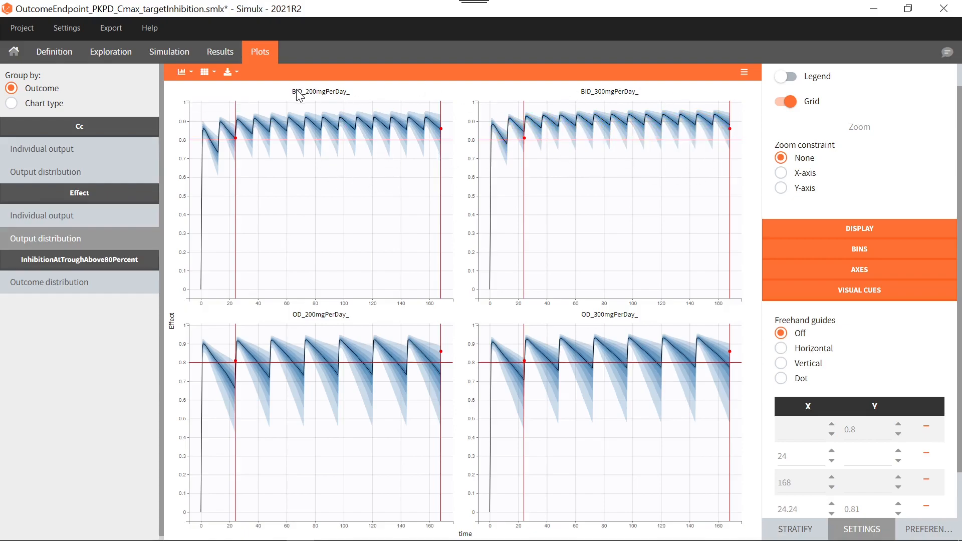
pyautogui.click(785, 76)
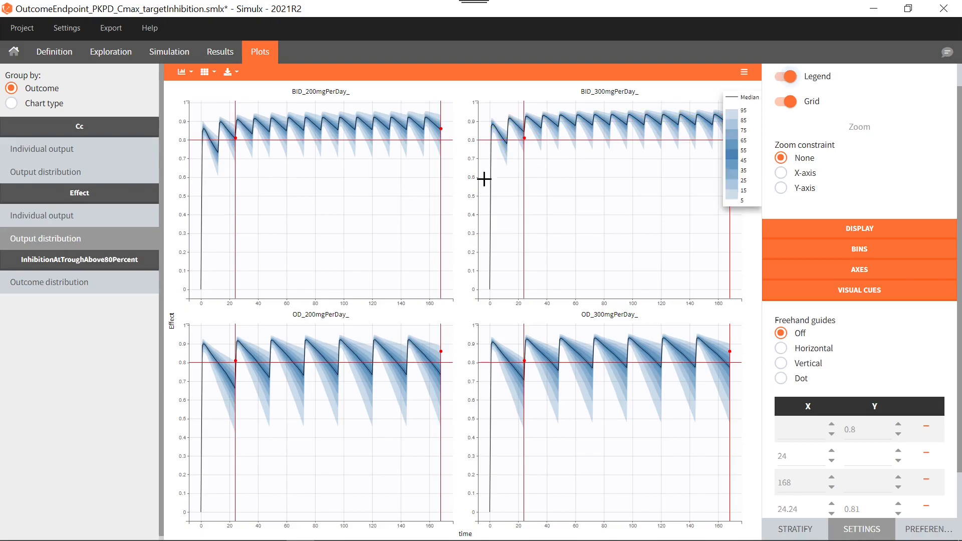
pyautogui.moveTo(447, 165); pyautogui.dragTo(431, 100)
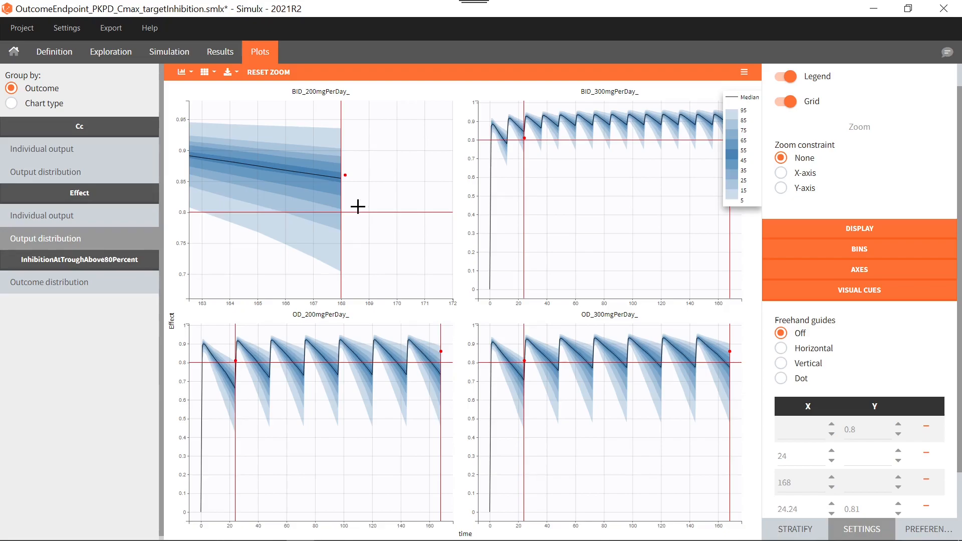
pyautogui.moveTo(716, 103); pyautogui.dragTo(749, 169)
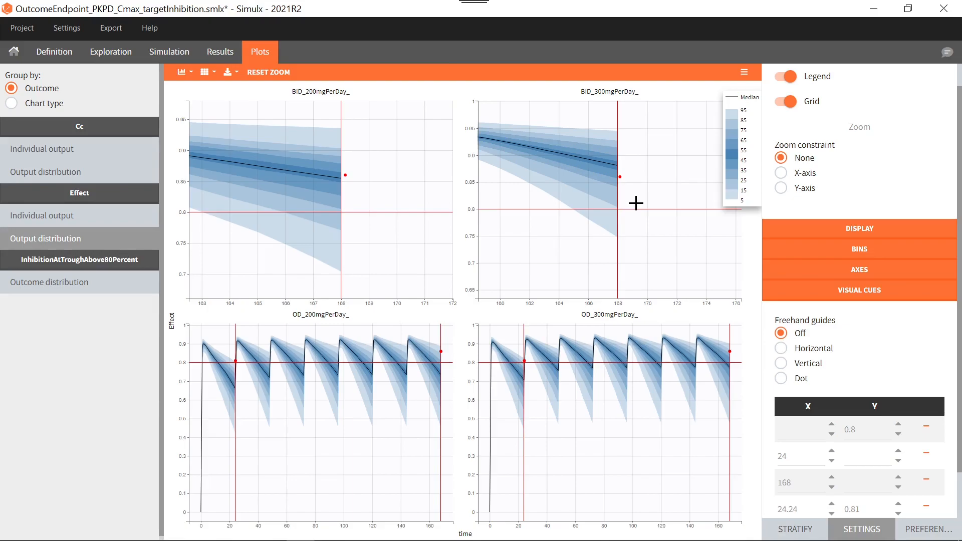
# - Check the percentTrue values of BID_200mgPerDay_ and BID_300mgPerDay_ in the Efficacy endpoints table
pyautogui.click(220, 51)
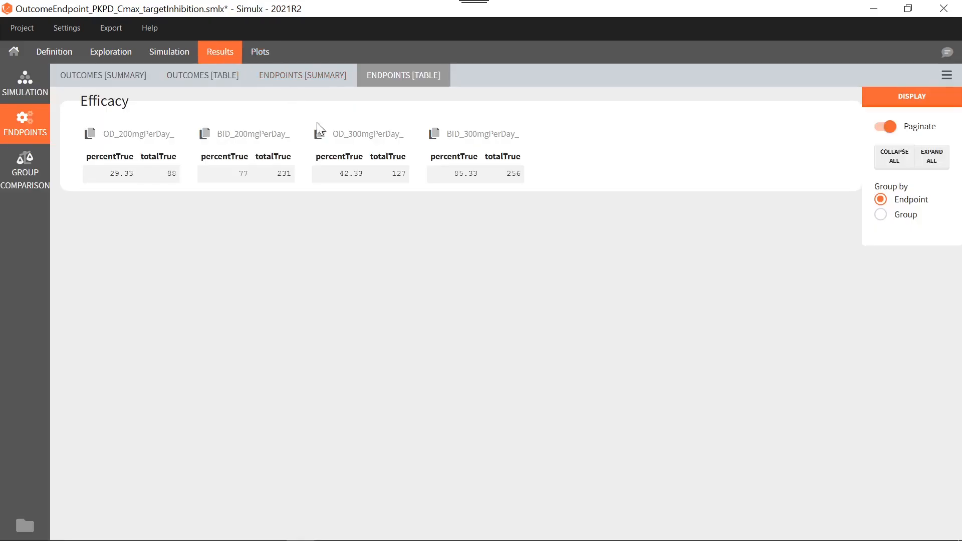
pyautogui.moveTo(239, 177); pyautogui.dragTo(260, 182)
pyautogui.moveTo(452, 175); pyautogui.dragTo(479, 175)
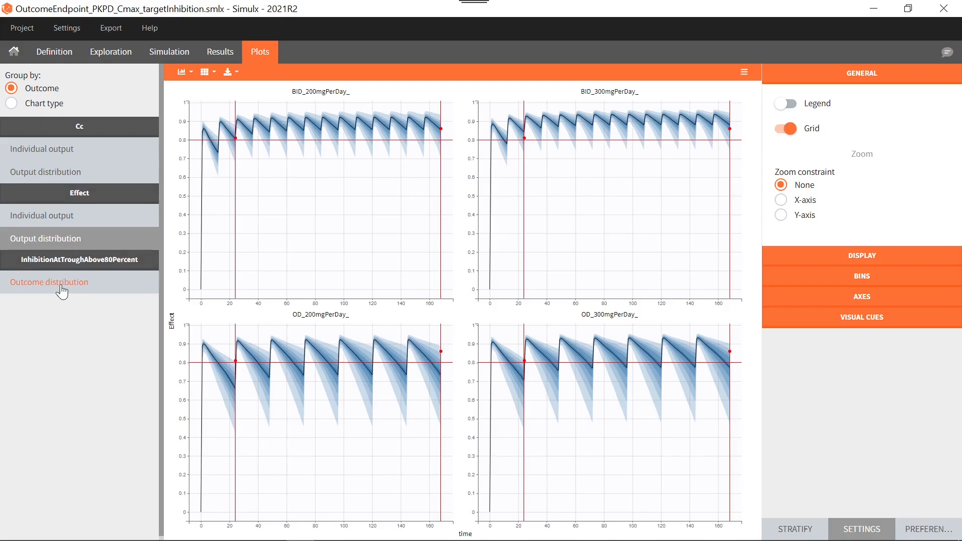
# - Change the visual cues color on the Effect output distribution plots to green, rgb(44, 148, 33)
pyautogui.click(925, 532)
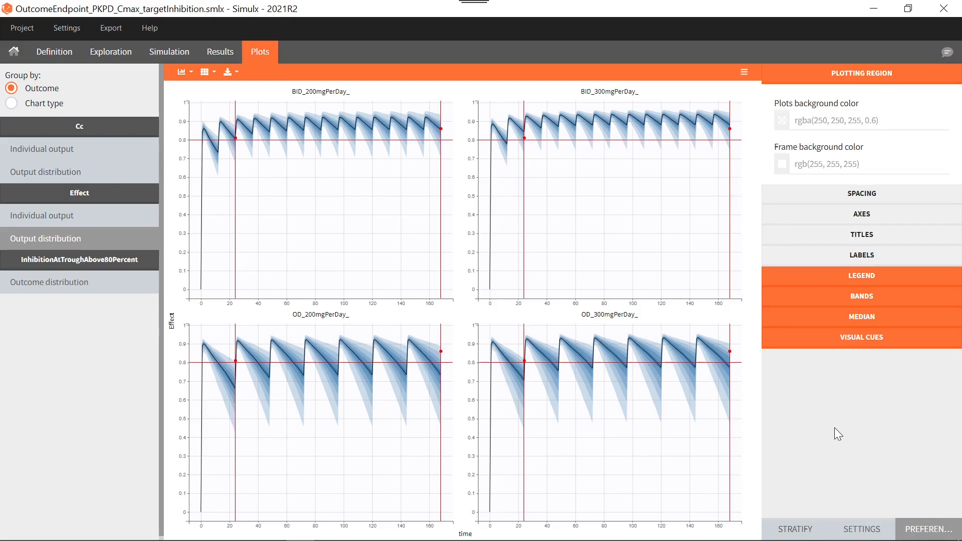
pyautogui.click(854, 344)
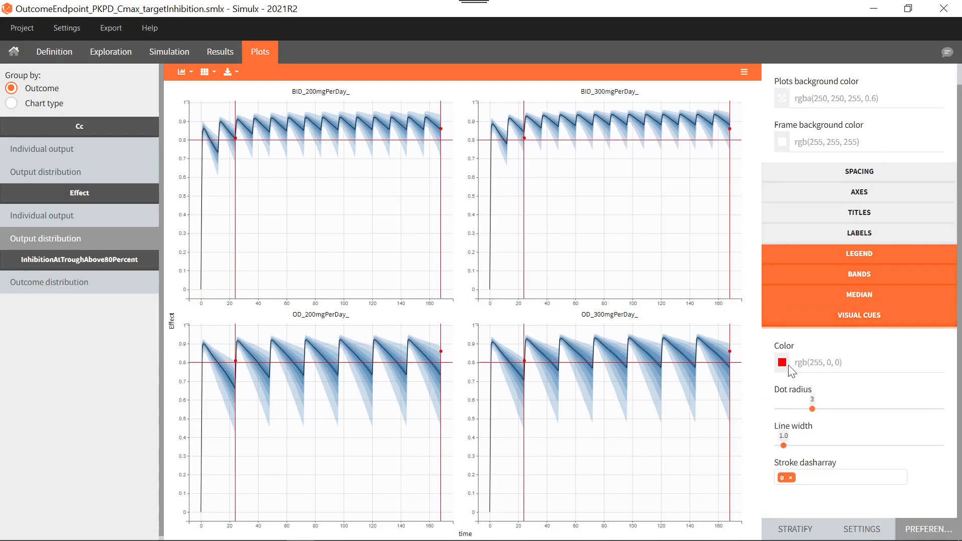
pyautogui.click(782, 363)
pyautogui.click(842, 429)
pyautogui.click(821, 413)
pyautogui.click(888, 357)
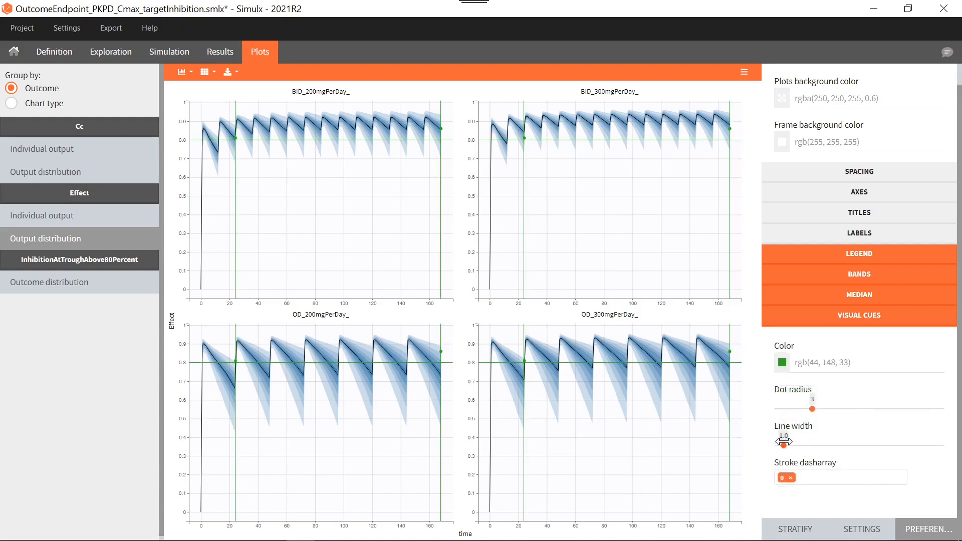